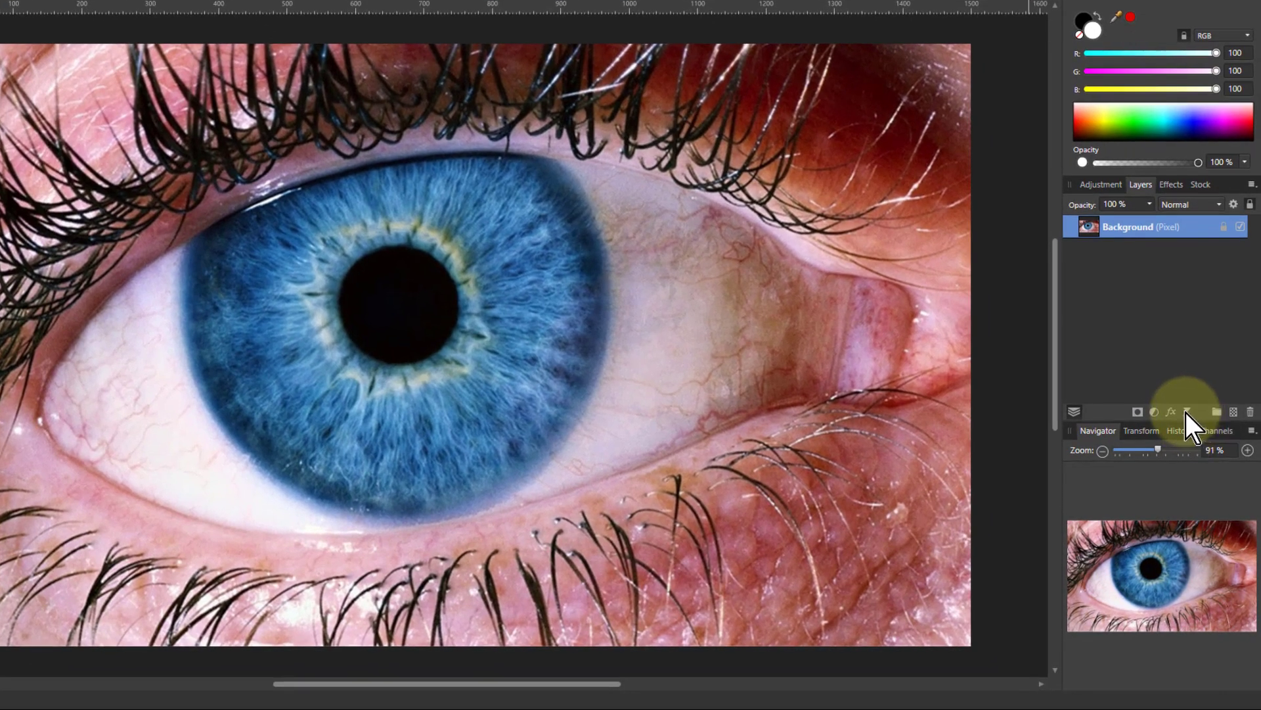
Add a live Pinch / Punch filter to the eye photo, centre it on the pupil and set its strength to 100
{"action": "left_click", "coordinate": [1187, 413]}
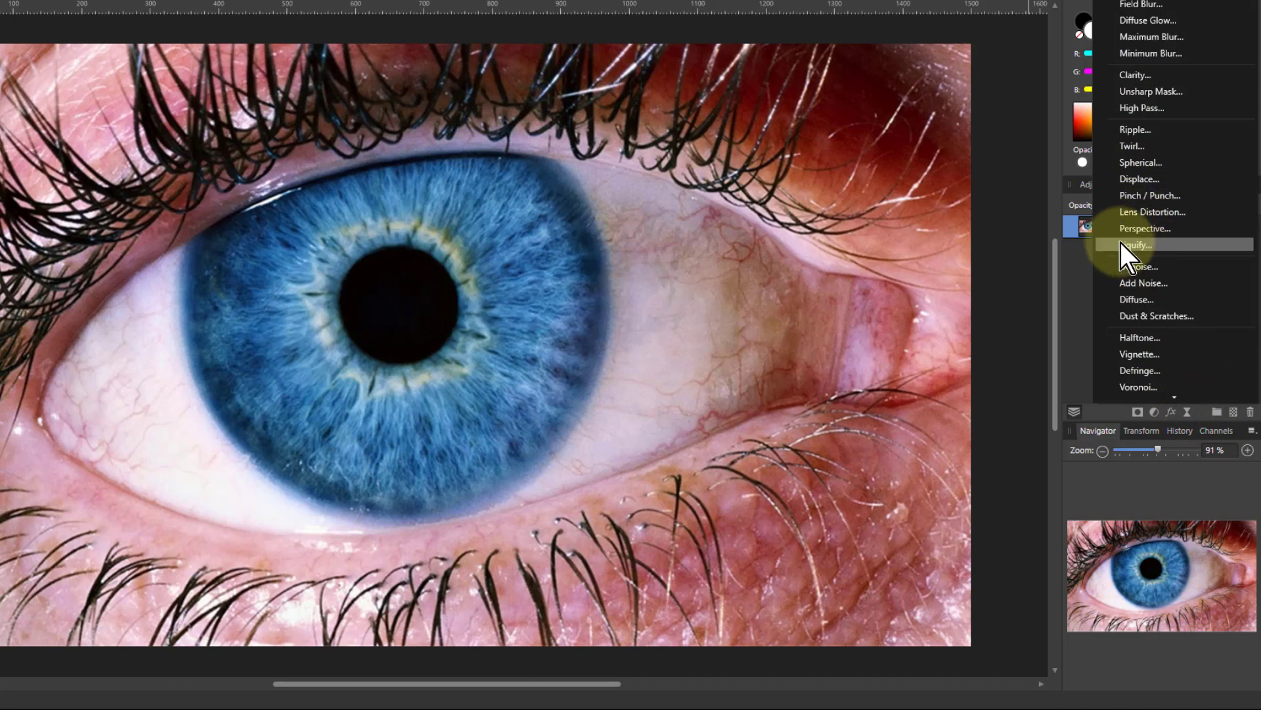
{"action": "left_click", "coordinate": [1143, 196]}
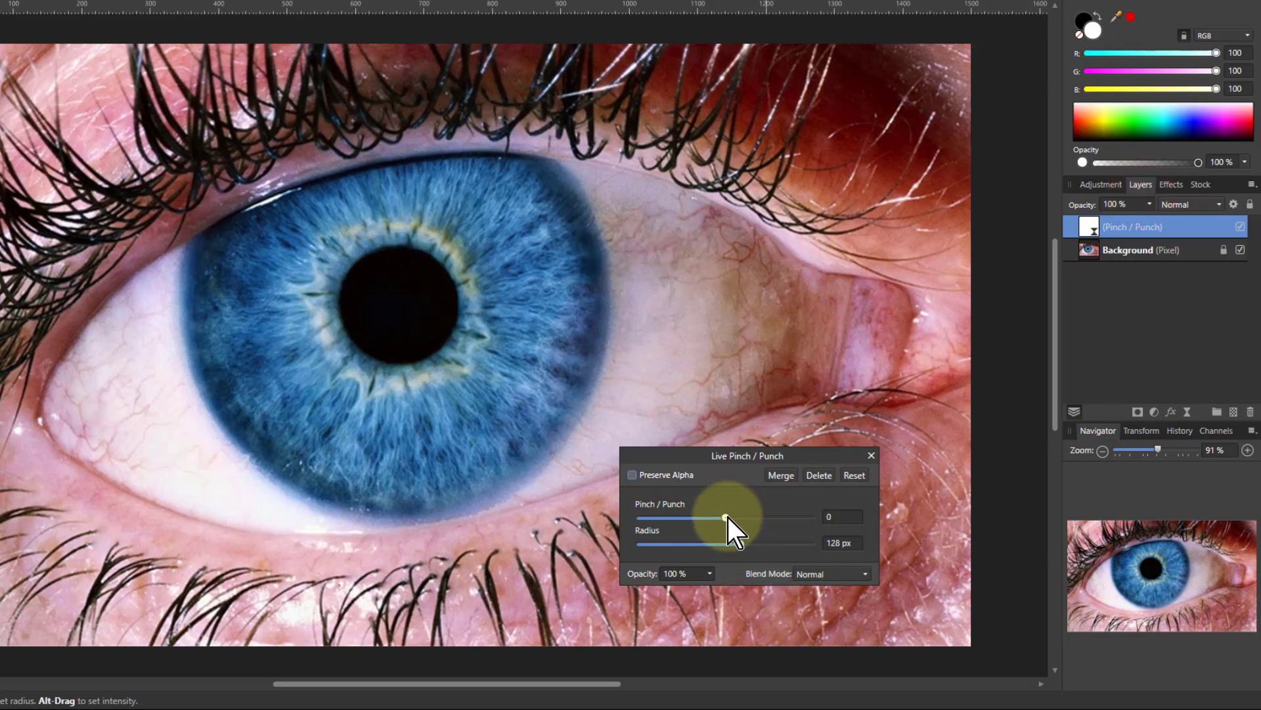
{"action": "mouse_move", "coordinate": [728, 518]}
{"action": "left_mouse_down"}
{"action": "mouse_move", "coordinate": [791, 517]}
{"action": "mouse_move", "coordinate": [645, 517]}
{"action": "mouse_move", "coordinate": [815, 513]}
{"action": "mouse_move", "coordinate": [718, 517]}
{"action": "left_mouse_up"}
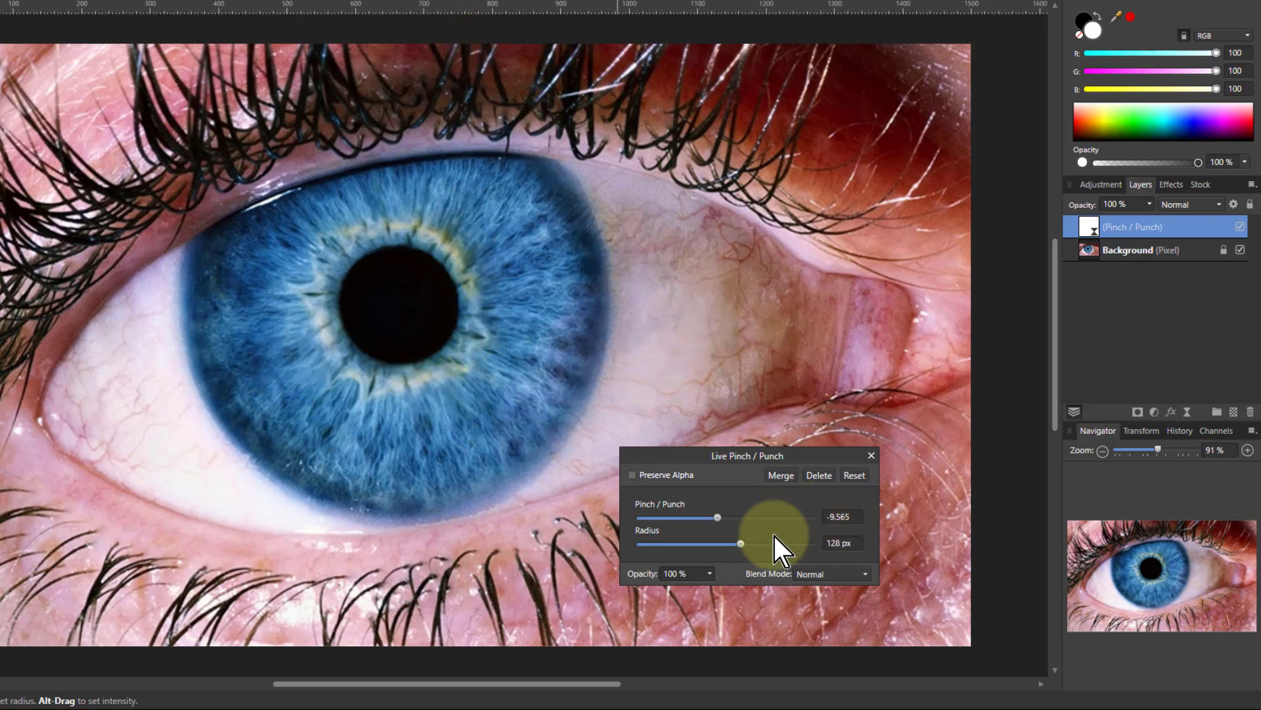
{"action": "left_click_drag", "start_coordinate": [719, 519], "coordinate": [843, 519]}
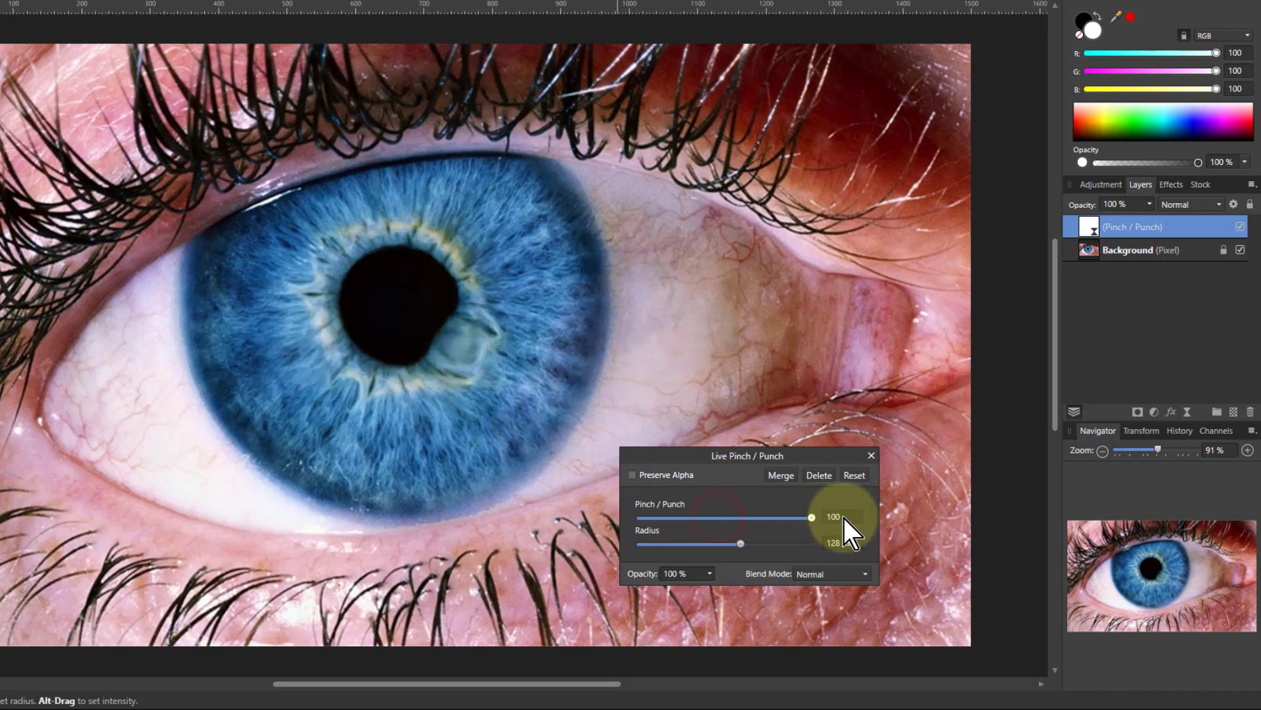
{"action": "left_click", "coordinate": [400, 303]}
{"action": "left_click_drag", "start_coordinate": [814, 519], "coordinate": [897, 521]}
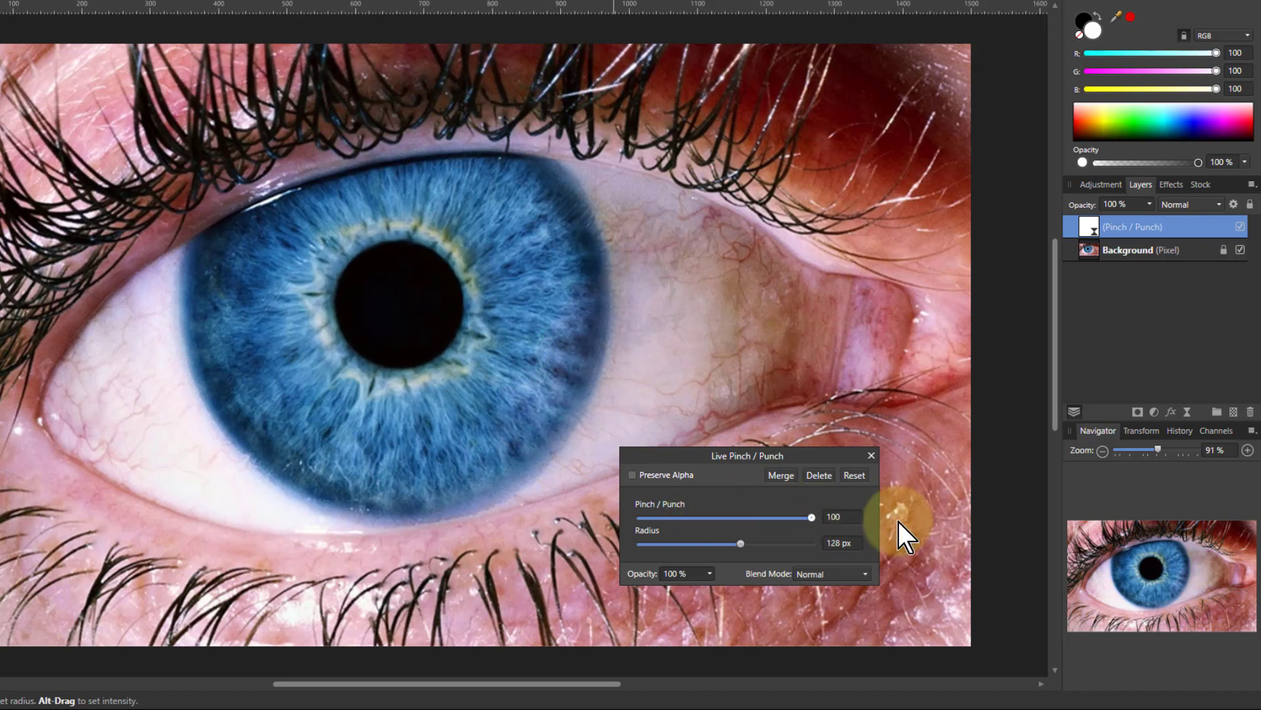
Set the filter's radius to about 295 px and strength to about 73, and paint black on its mask along the upper eyelid
{"action": "left_click_drag", "start_coordinate": [739, 546], "coordinate": [771, 546]}
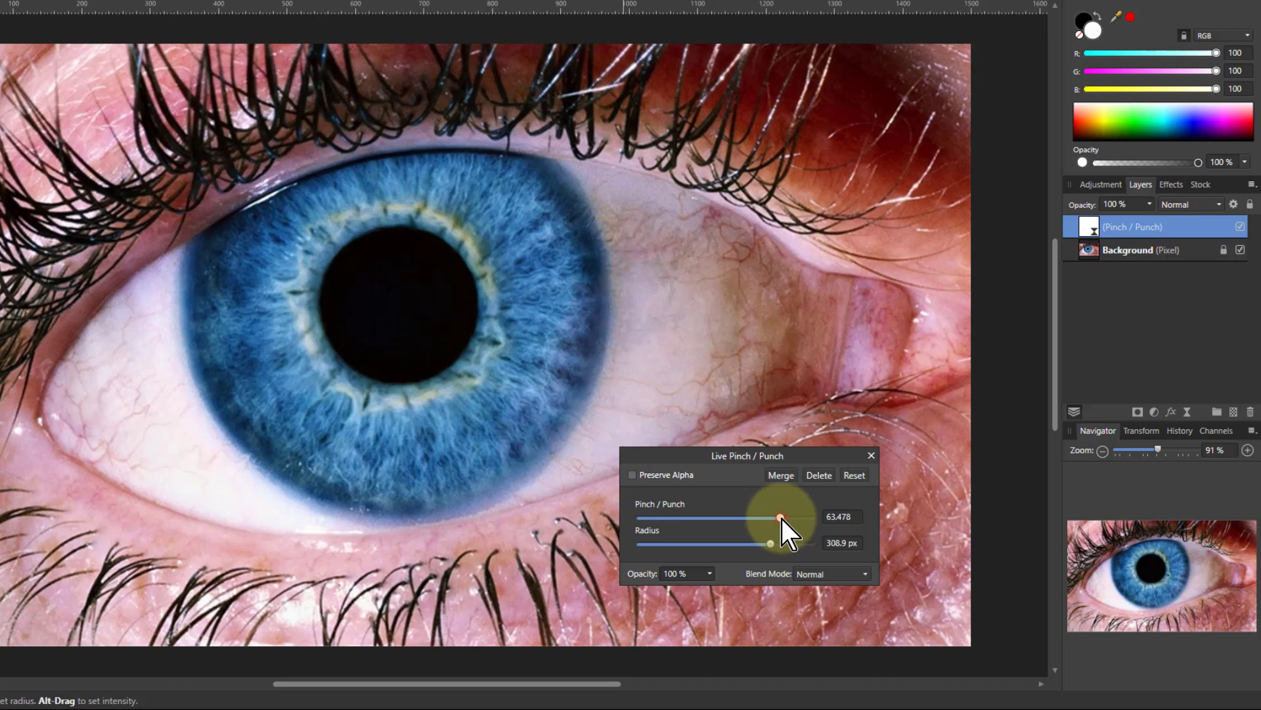
{"action": "left_click_drag", "start_coordinate": [782, 519], "coordinate": [767, 542]}
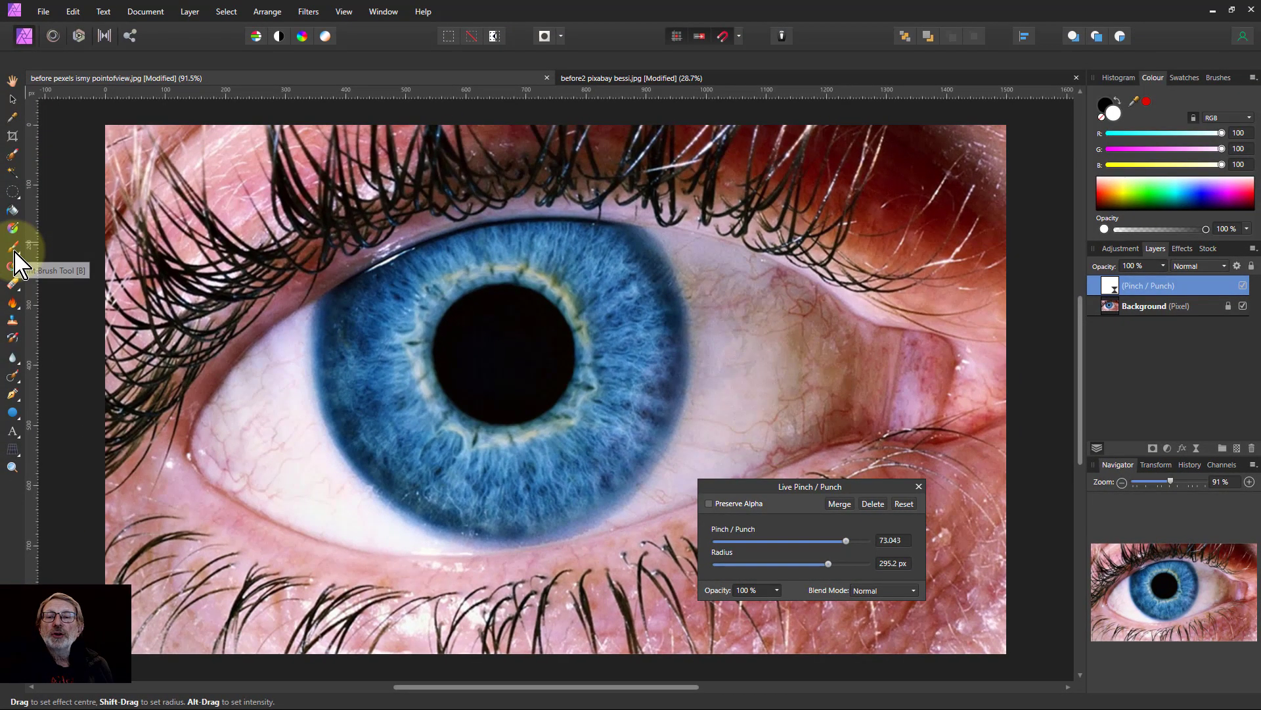
{"action": "left_click", "coordinate": [14, 253]}
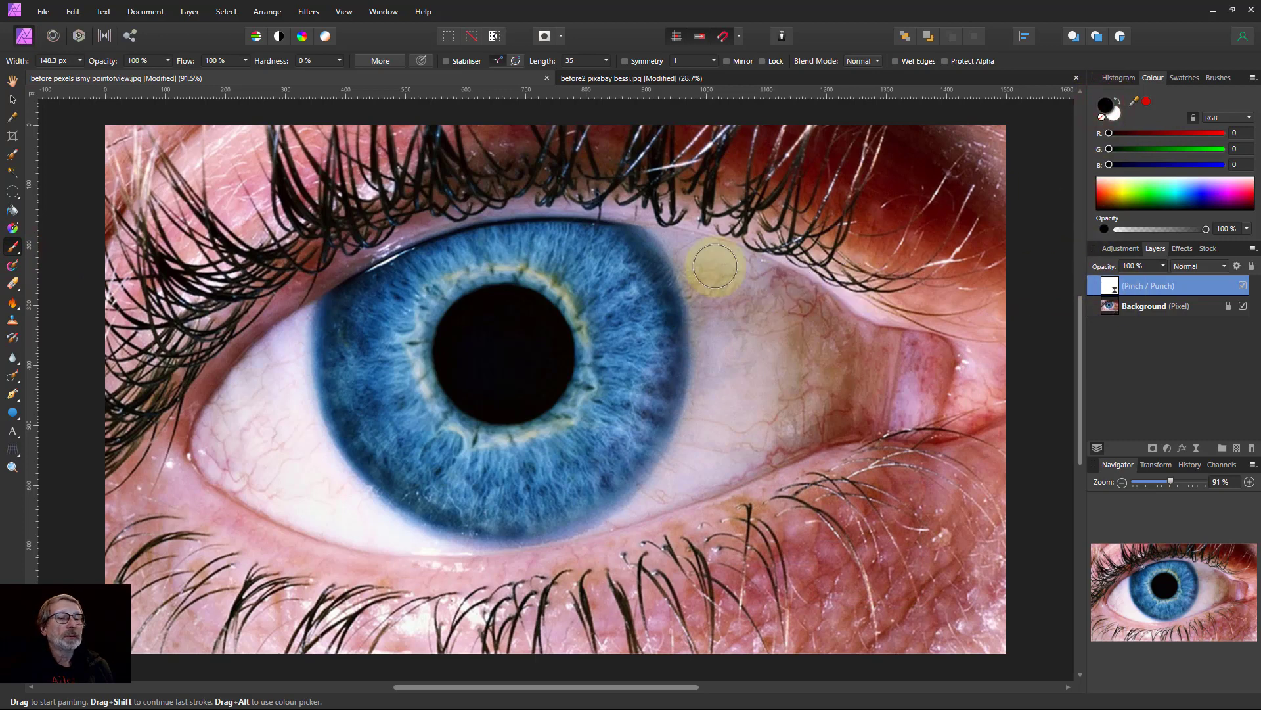
{"action": "mouse_move", "coordinate": [543, 221]}
{"action": "left_mouse_down"}
{"action": "mouse_move", "coordinate": [633, 197]}
{"action": "mouse_move", "coordinate": [502, 204]}
{"action": "mouse_move", "coordinate": [407, 241]}
{"action": "left_mouse_up"}
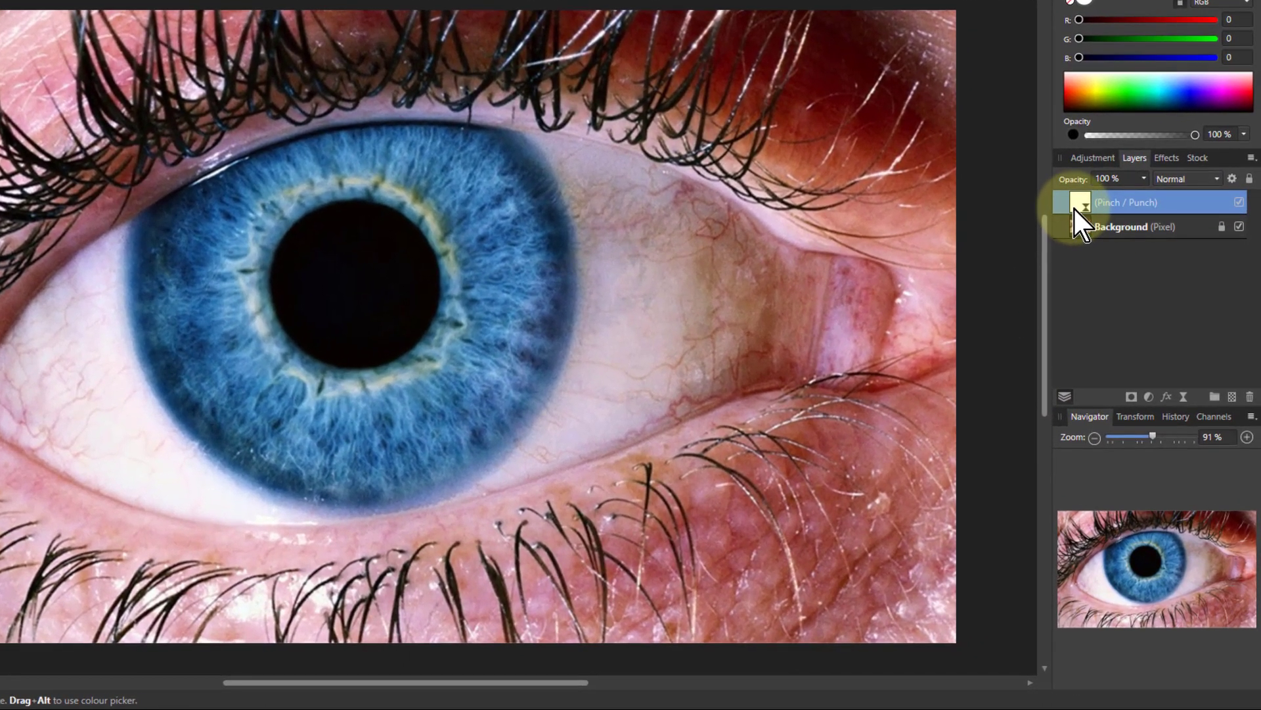
Reset the Pinch / Punch filter, centre it on the pupil, and set strength to -100 and radius to about 304 px
{"action": "double_click", "coordinate": [1091, 238]}
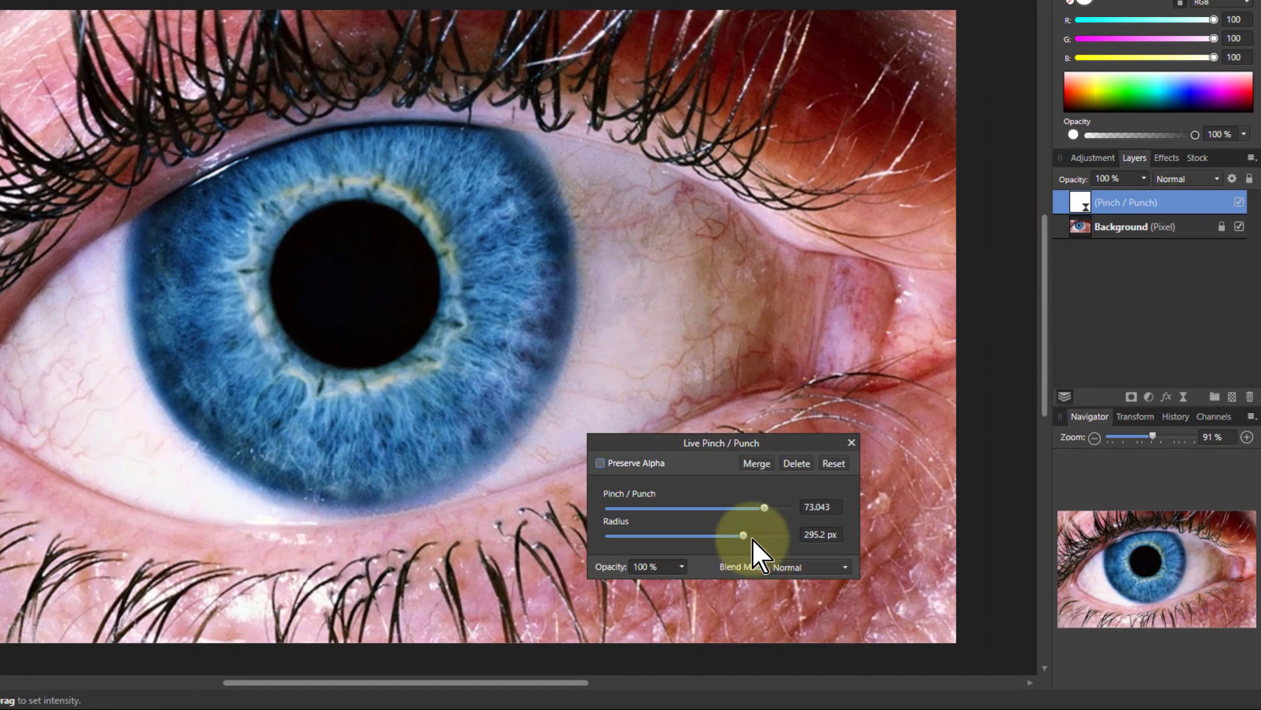
{"action": "left_click", "coordinate": [832, 464]}
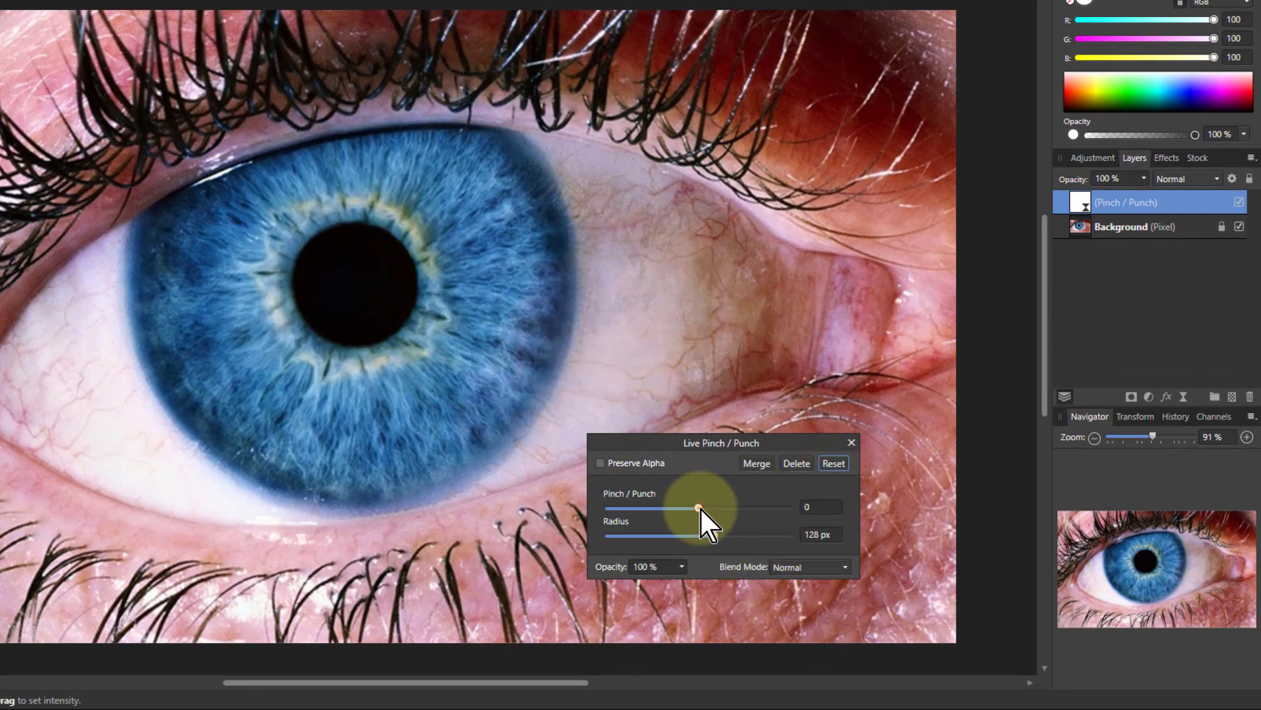
{"action": "left_click_drag", "start_coordinate": [700, 507], "coordinate": [413, 340]}
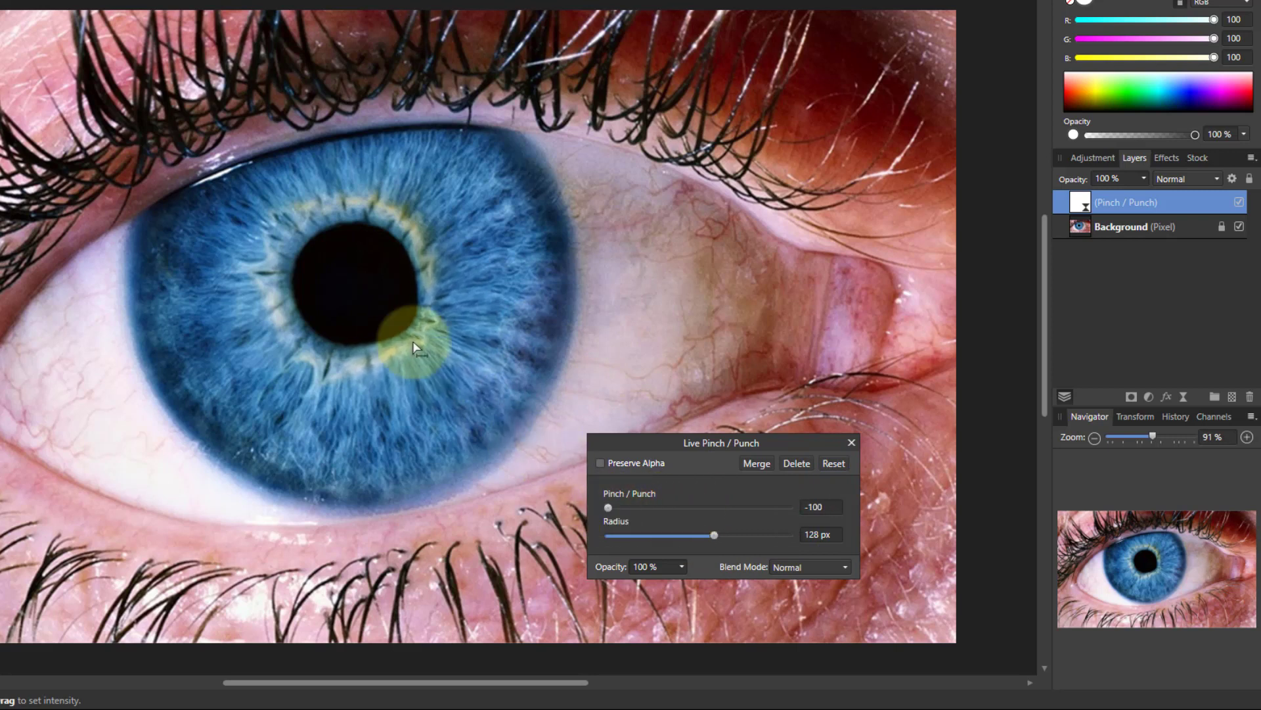
{"action": "left_click", "coordinate": [356, 283]}
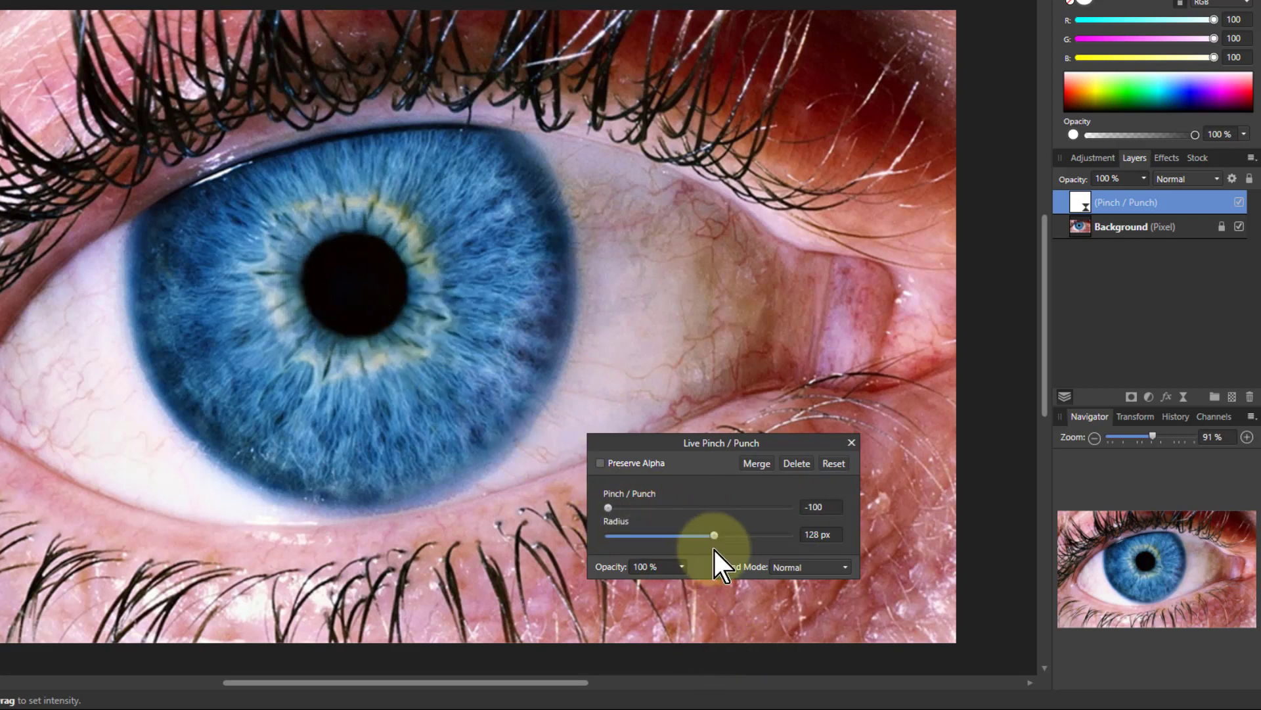
{"action": "left_click_drag", "start_coordinate": [713, 536], "coordinate": [744, 535]}
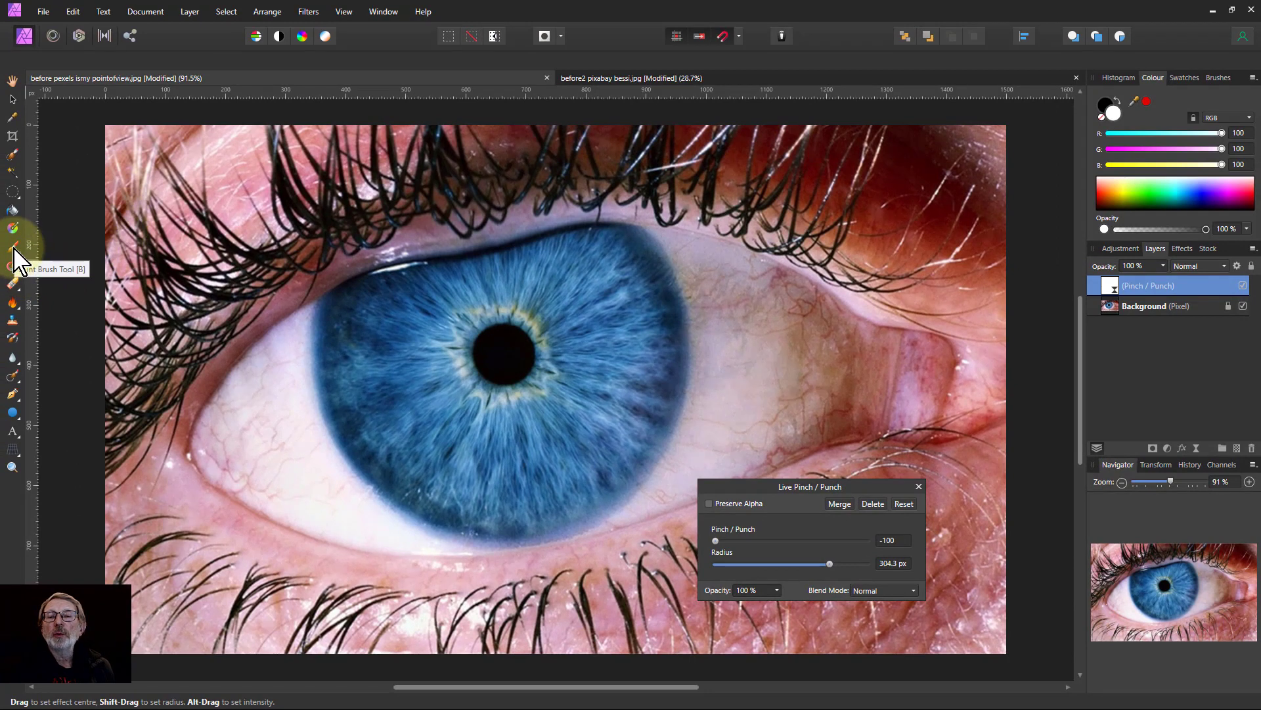
Paint the filter's mask in black with a soft 148.3 px brush along the distorted upper eyelid to restore its shape
{"action": "left_click", "coordinate": [13, 248]}
{"action": "left_click", "coordinate": [1101, 117]}
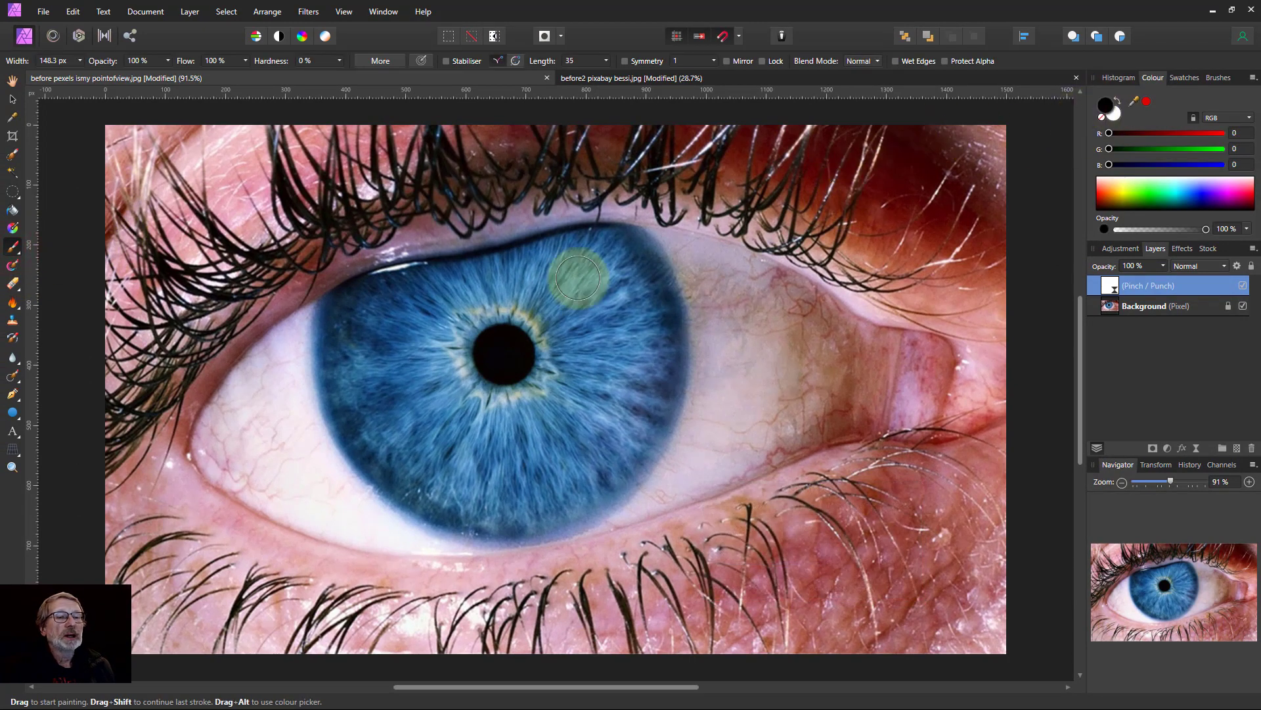
{"action": "mouse_move", "coordinate": [593, 206]}
{"action": "left_mouse_down"}
{"action": "mouse_move", "coordinate": [348, 254]}
{"action": "mouse_move", "coordinate": [575, 214]}
{"action": "mouse_move", "coordinate": [372, 255]}
{"action": "mouse_move", "coordinate": [588, 265]}
{"action": "mouse_move", "coordinate": [483, 282]}
{"action": "mouse_move", "coordinate": [519, 334]}
{"action": "mouse_move", "coordinate": [516, 299]}
{"action": "mouse_move", "coordinate": [571, 416]}
{"action": "mouse_move", "coordinate": [525, 394]}
{"action": "mouse_move", "coordinate": [496, 275]}
{"action": "mouse_move", "coordinate": [479, 286]}
{"action": "mouse_move", "coordinate": [495, 481]}
{"action": "mouse_move", "coordinate": [628, 436]}
{"action": "mouse_move", "coordinate": [545, 336]}
{"action": "mouse_move", "coordinate": [567, 227]}
{"action": "mouse_move", "coordinate": [586, 210]}
{"action": "mouse_move", "coordinate": [514, 212]}
{"action": "mouse_move", "coordinate": [352, 256]}
{"action": "mouse_move", "coordinate": [547, 223]}
{"action": "mouse_move", "coordinate": [318, 261]}
{"action": "mouse_move", "coordinate": [301, 408]}
{"action": "left_mouse_up"}
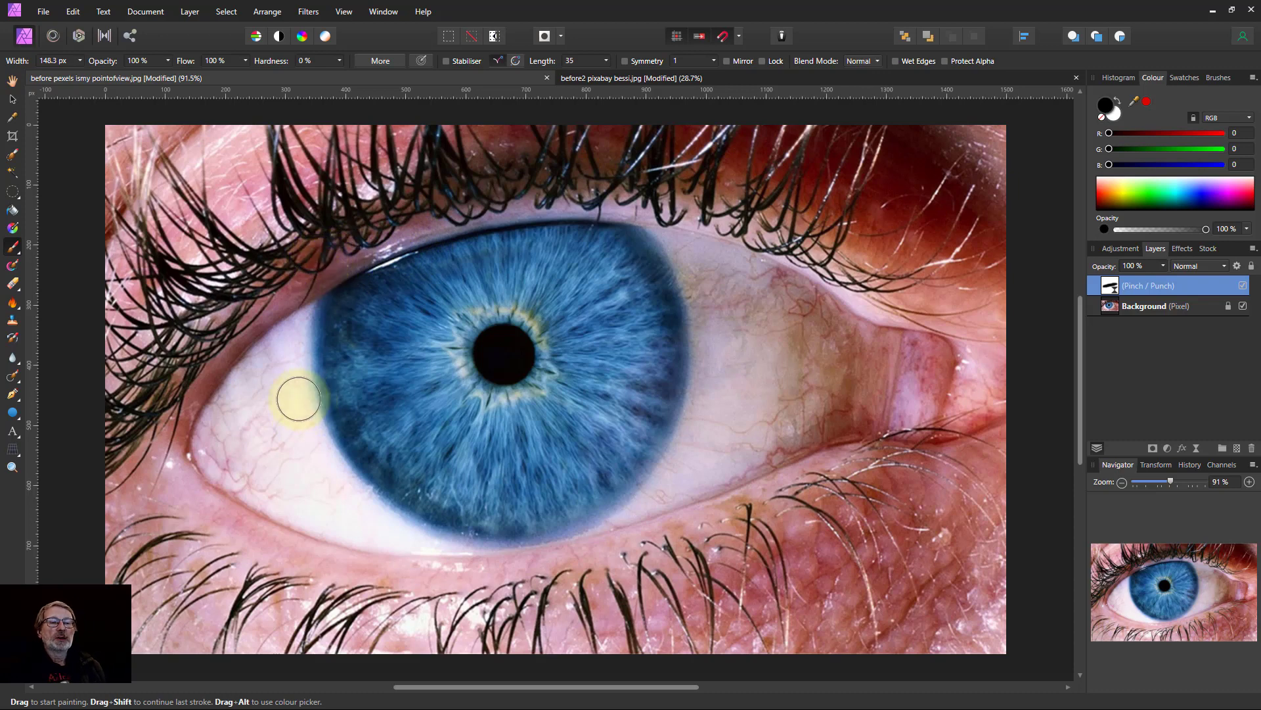
Switch to the open photo before2 pixabay bessi.jpg, which shows both eyes
{"action": "key", "text": "s"}
{"action": "left_click", "coordinate": [761, 80]}
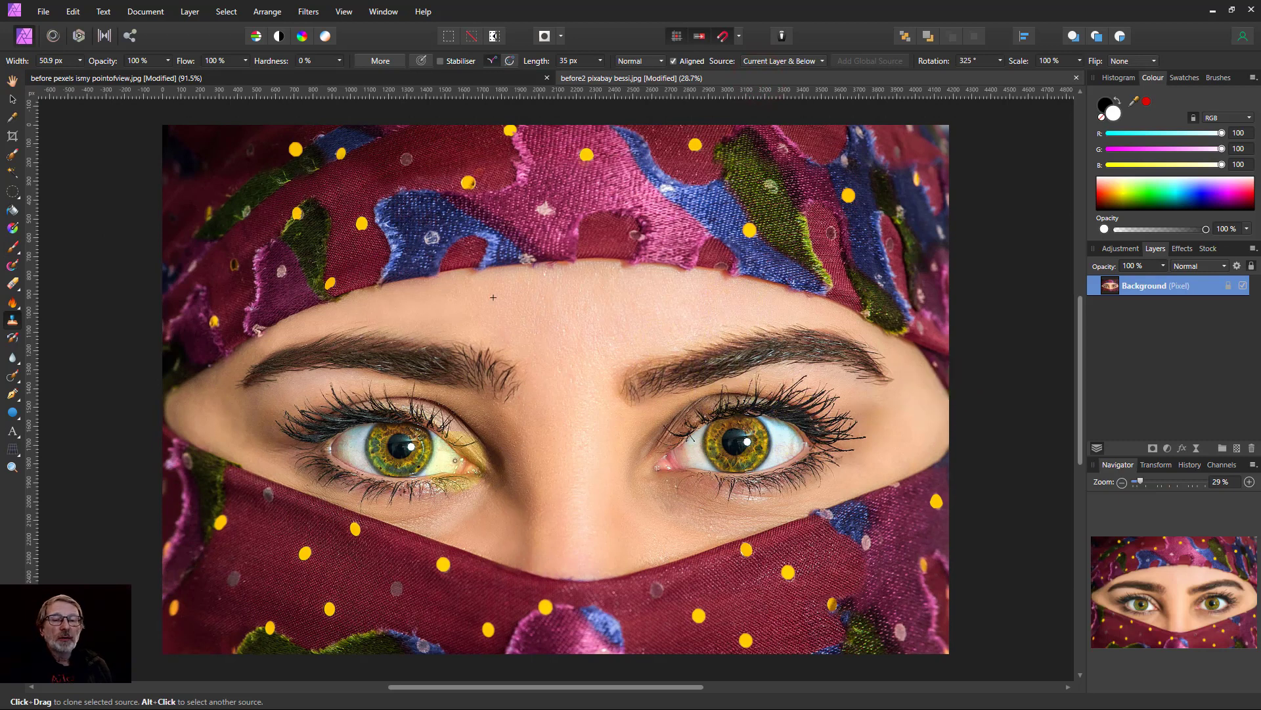
{"action": "mouse_move", "coordinate": [454, 460]}
{"action": "left_mouse_down"}
{"action": "mouse_move", "coordinate": [407, 467]}
{"action": "mouse_move", "coordinate": [457, 479]}
{"action": "left_mouse_up"}
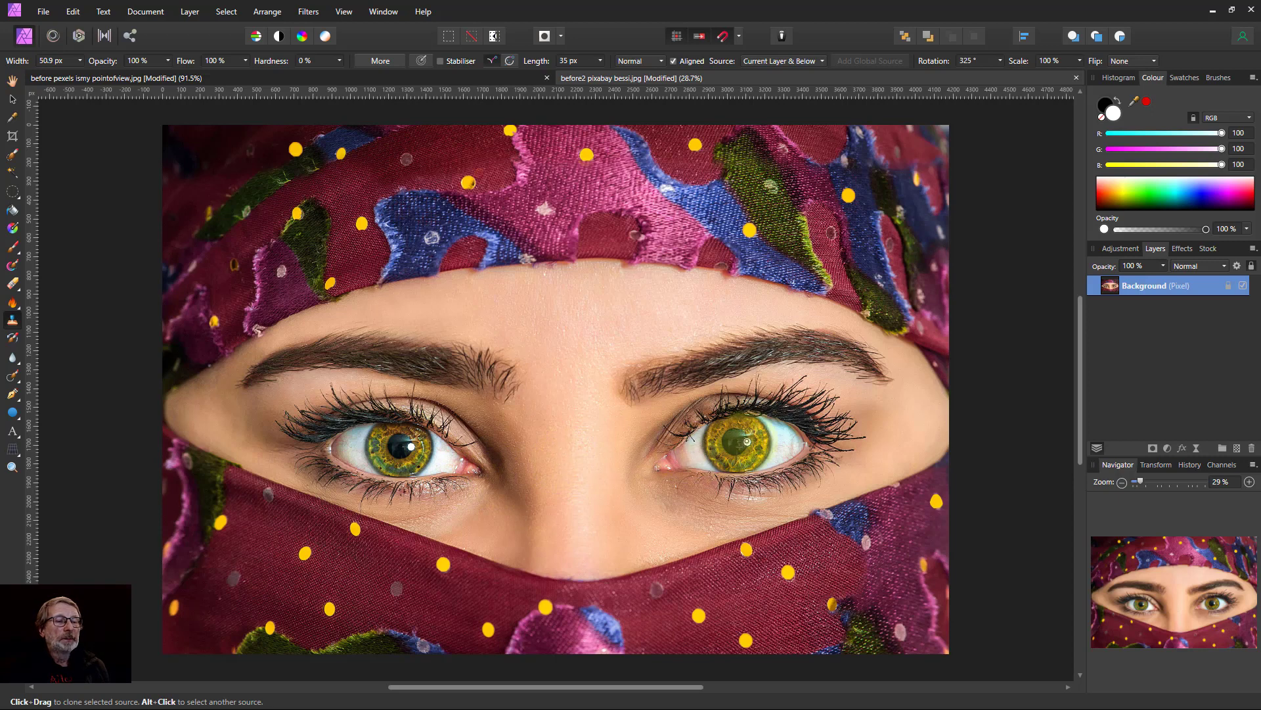
{"action": "left_click_drag", "start_coordinate": [404, 453], "coordinate": [378, 446]}
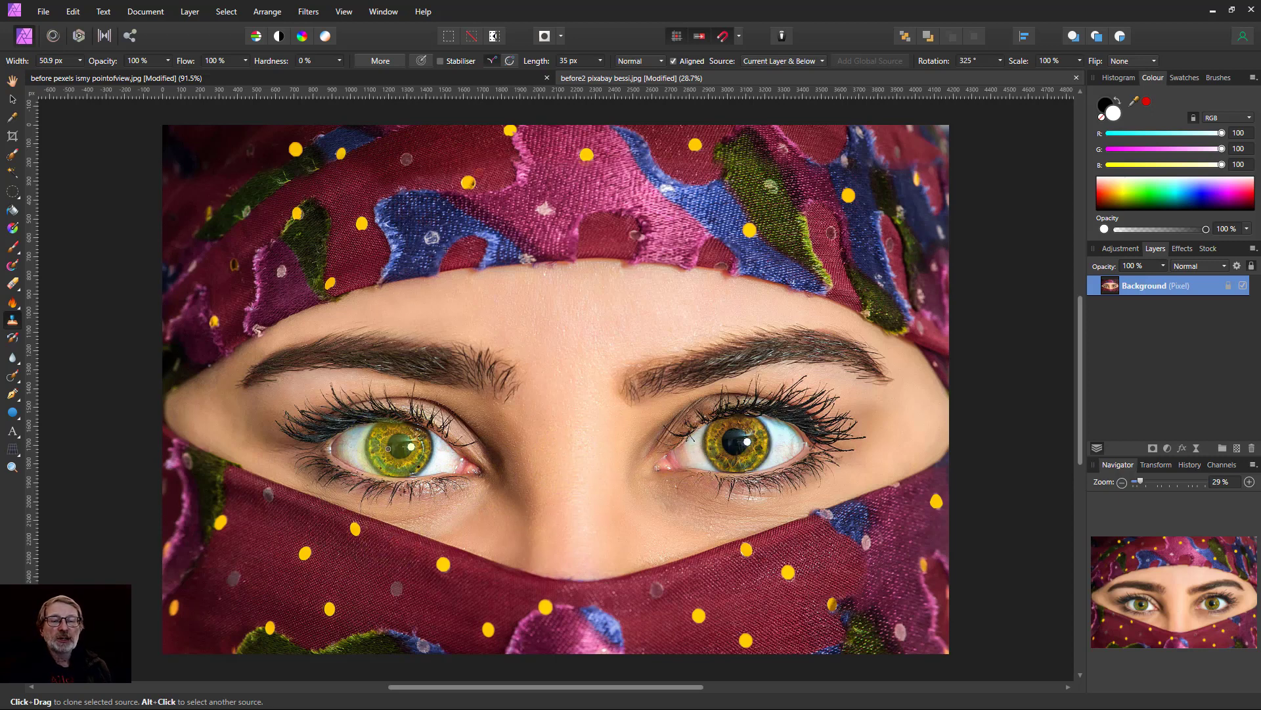
{"action": "key", "text": "ctrl+z"}
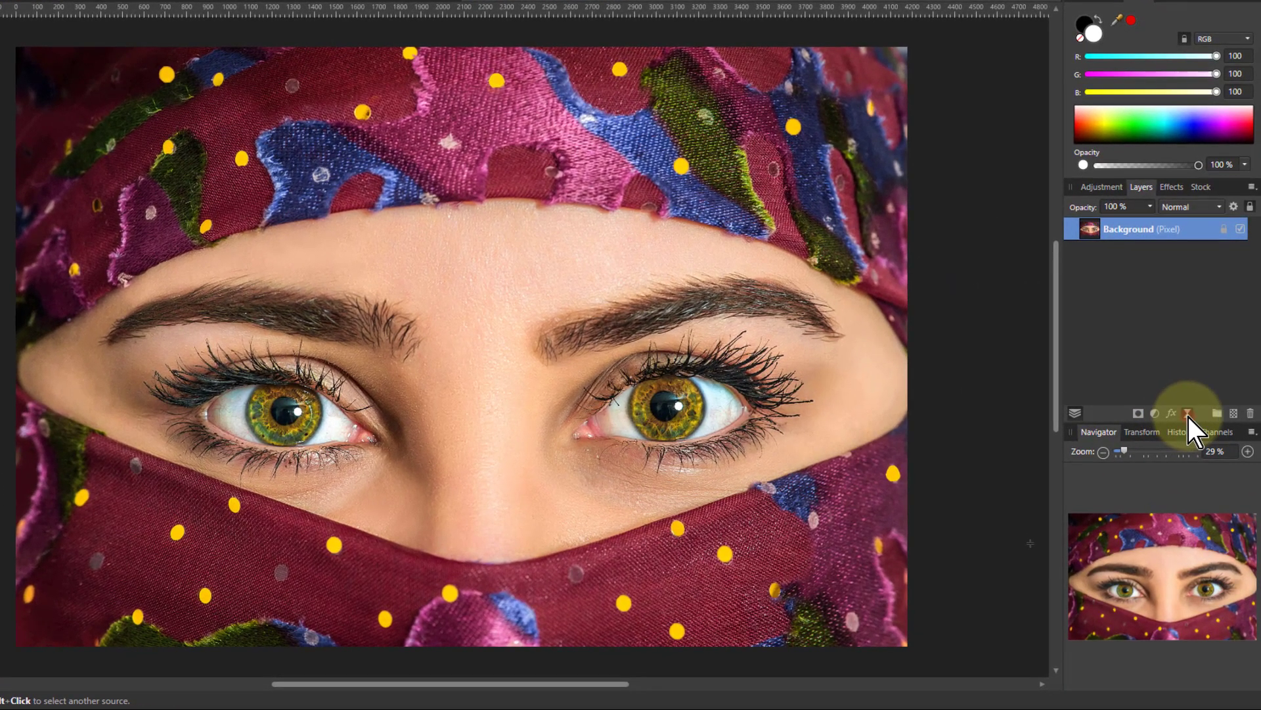
Add a live Pinch / Punch filter centred on the pupil of the eye at the photo's left, with strength 100 and radius about 167 px
{"action": "left_click", "coordinate": [1195, 438]}
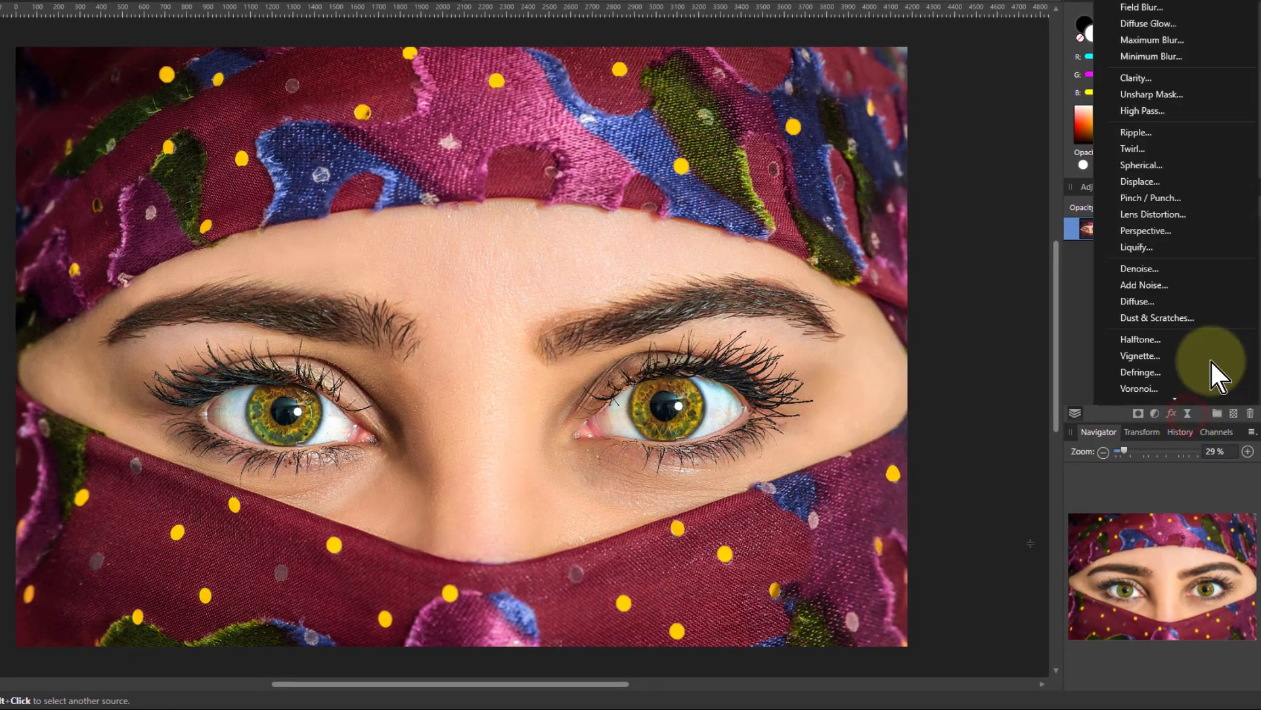
{"action": "left_click", "coordinate": [1137, 198]}
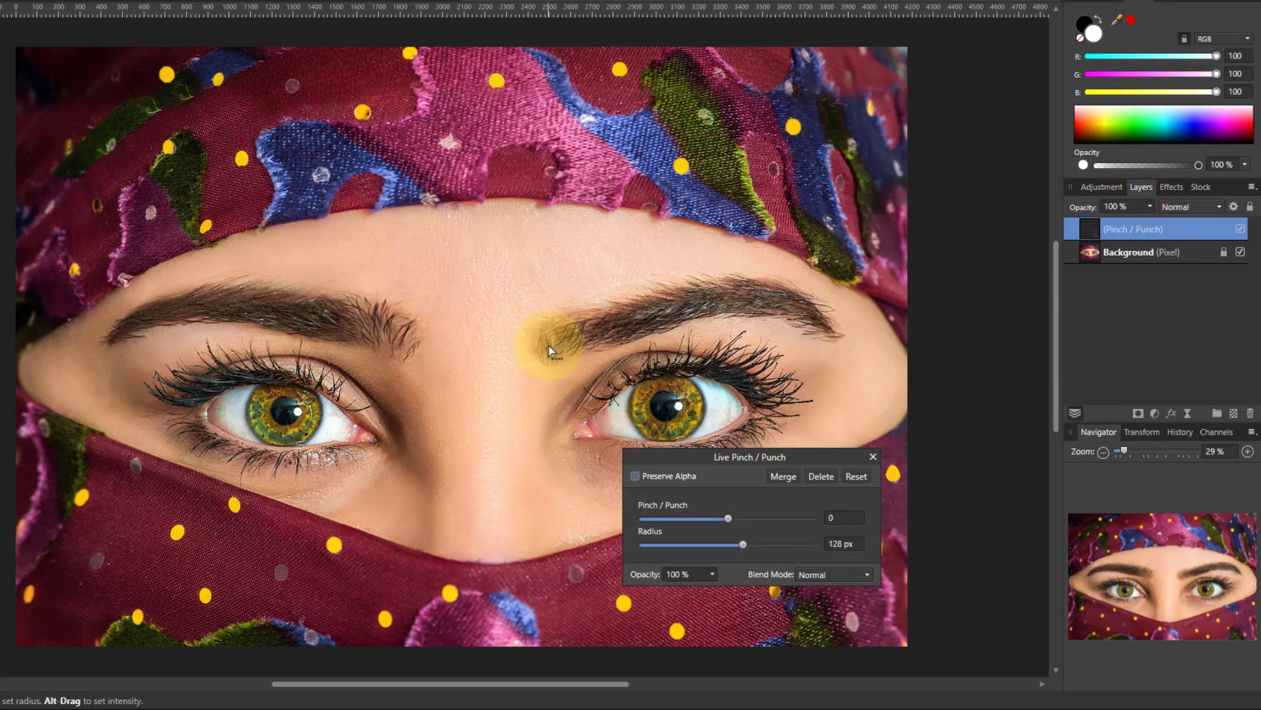
{"action": "scroll", "coordinate": [391, 368], "scroll_direction": "up", "scroll_amount": 2}
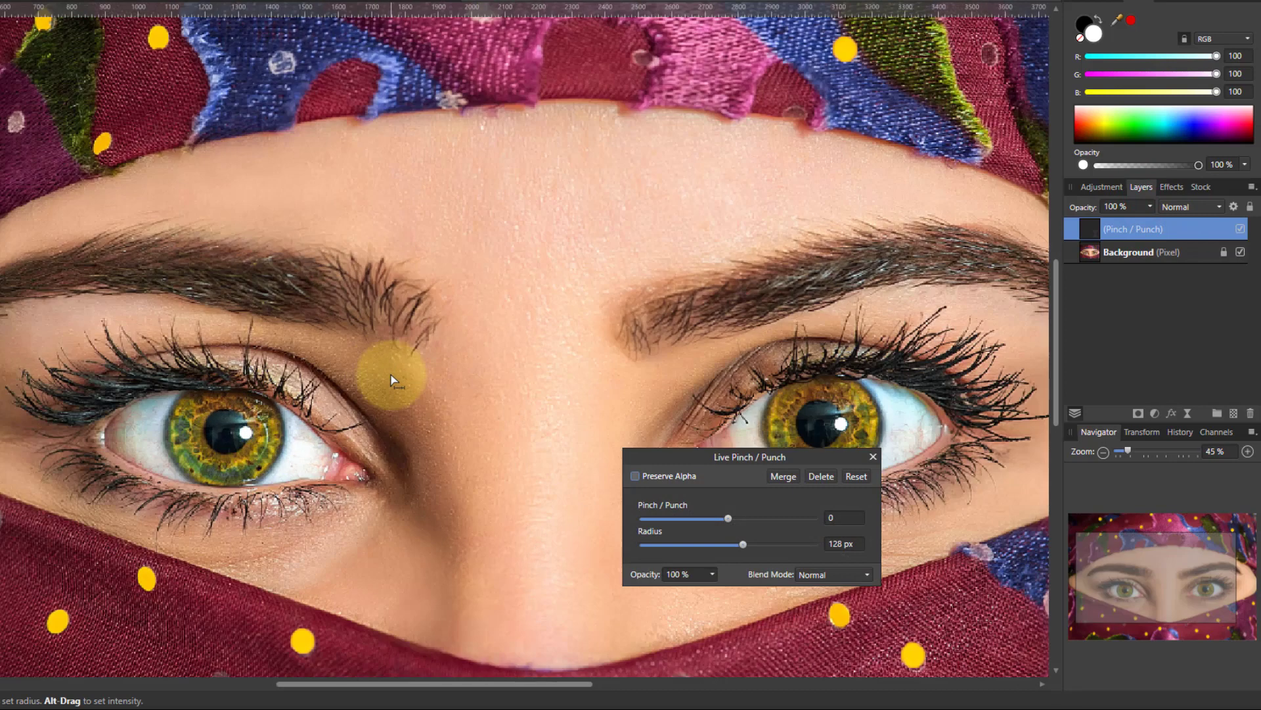
{"action": "left_click_drag", "start_coordinate": [392, 380], "coordinate": [223, 432]}
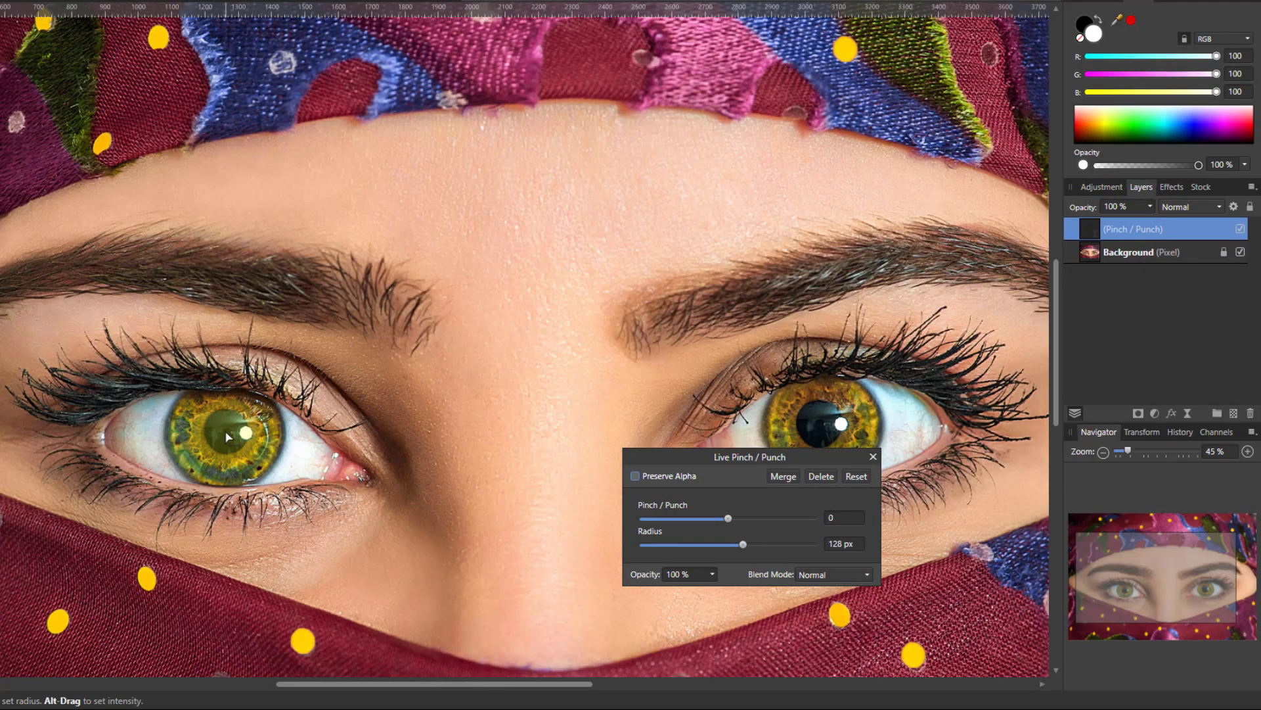
{"action": "left_click_drag", "start_coordinate": [728, 522], "coordinate": [770, 522]}
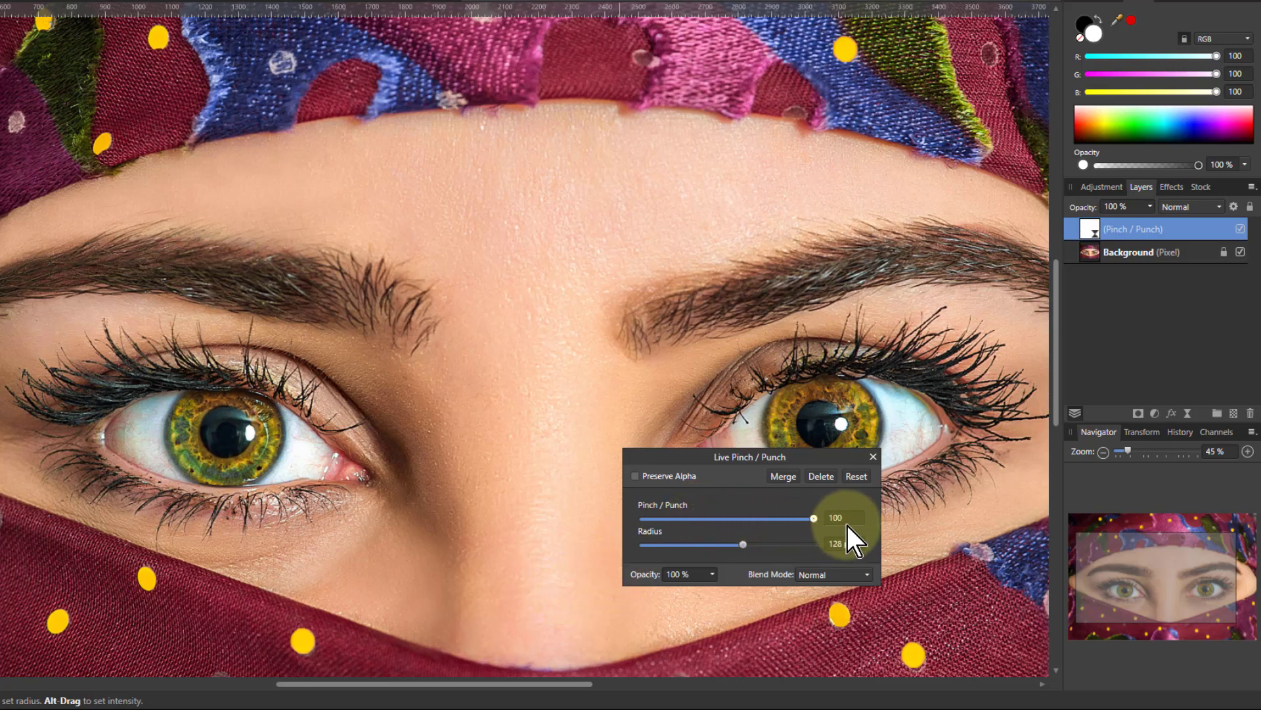
{"action": "left_click_drag", "start_coordinate": [745, 544], "coordinate": [750, 546]}
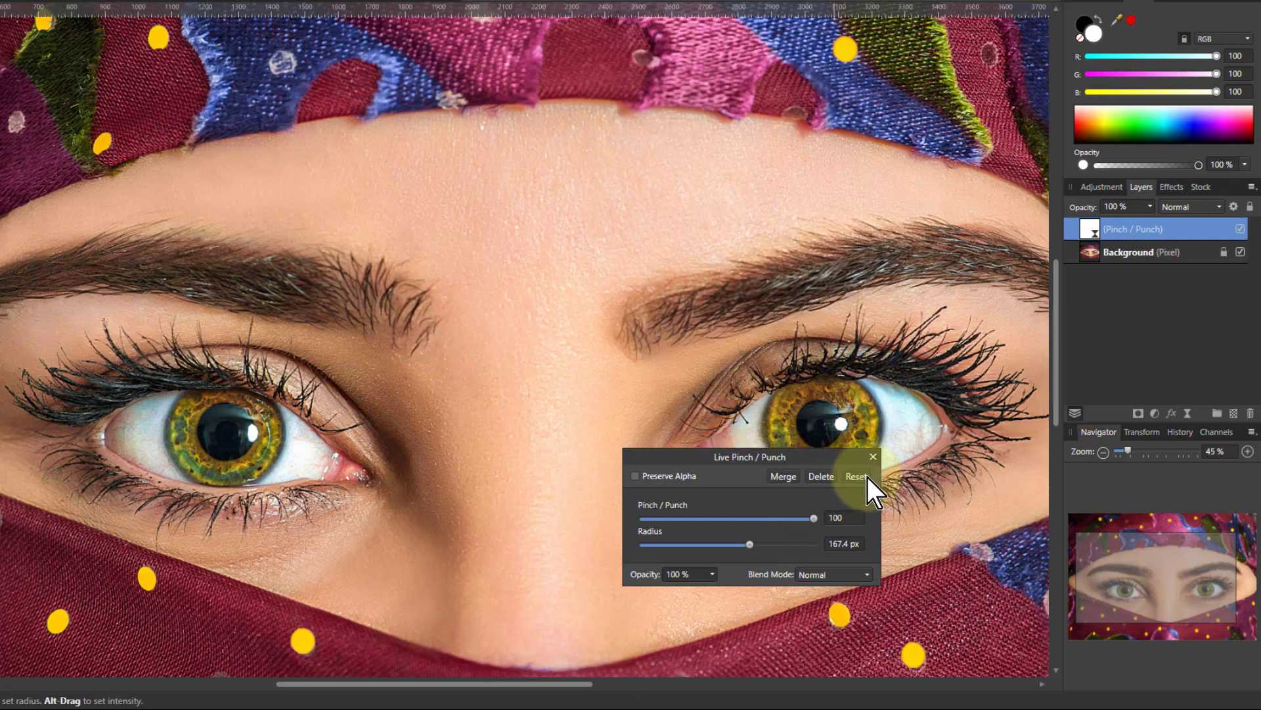
{"action": "left_click", "coordinate": [872, 456]}
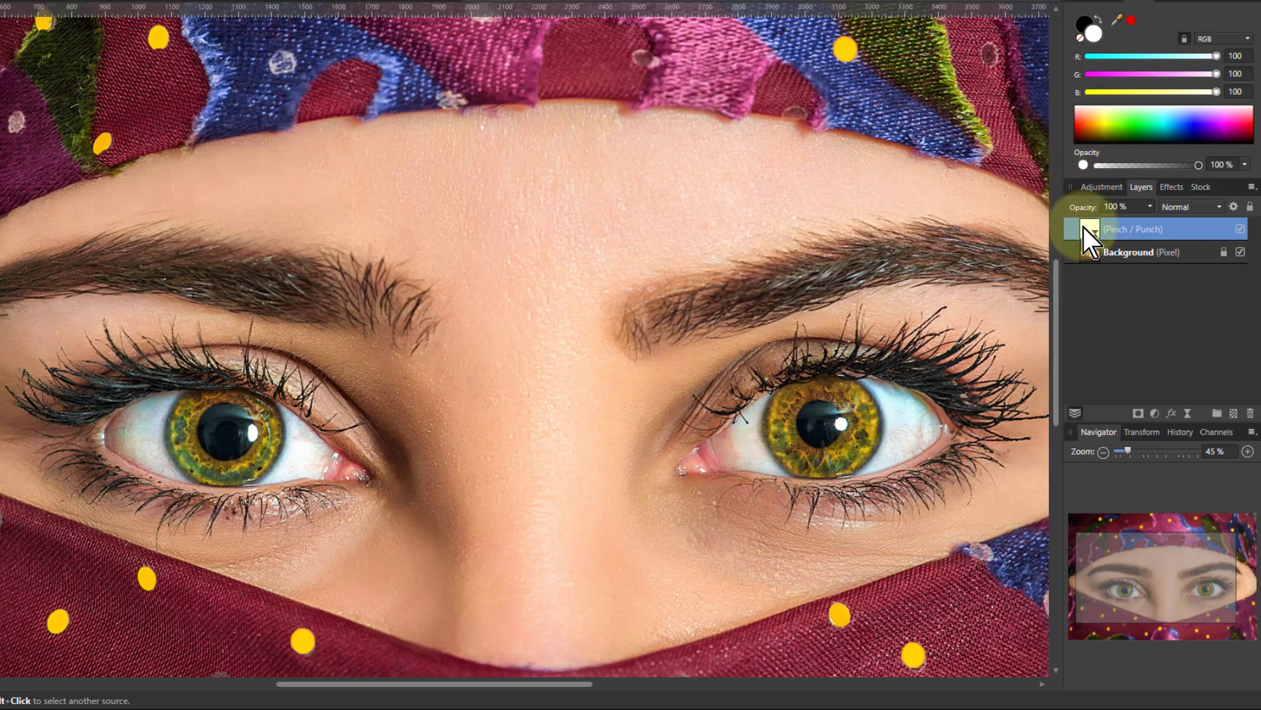
Duplicate the Pinch / Punch filter layer and centre the copy on the pupil of the eye at the photo's right
{"action": "mouse_move", "coordinate": [425, 390]}
{"action": "left_mouse_down"}
{"action": "mouse_move", "coordinate": [217, 420]}
{"action": "mouse_move", "coordinate": [253, 420]}
{"action": "mouse_move", "coordinate": [243, 444]}
{"action": "mouse_move", "coordinate": [239, 434]}
{"action": "left_mouse_up"}
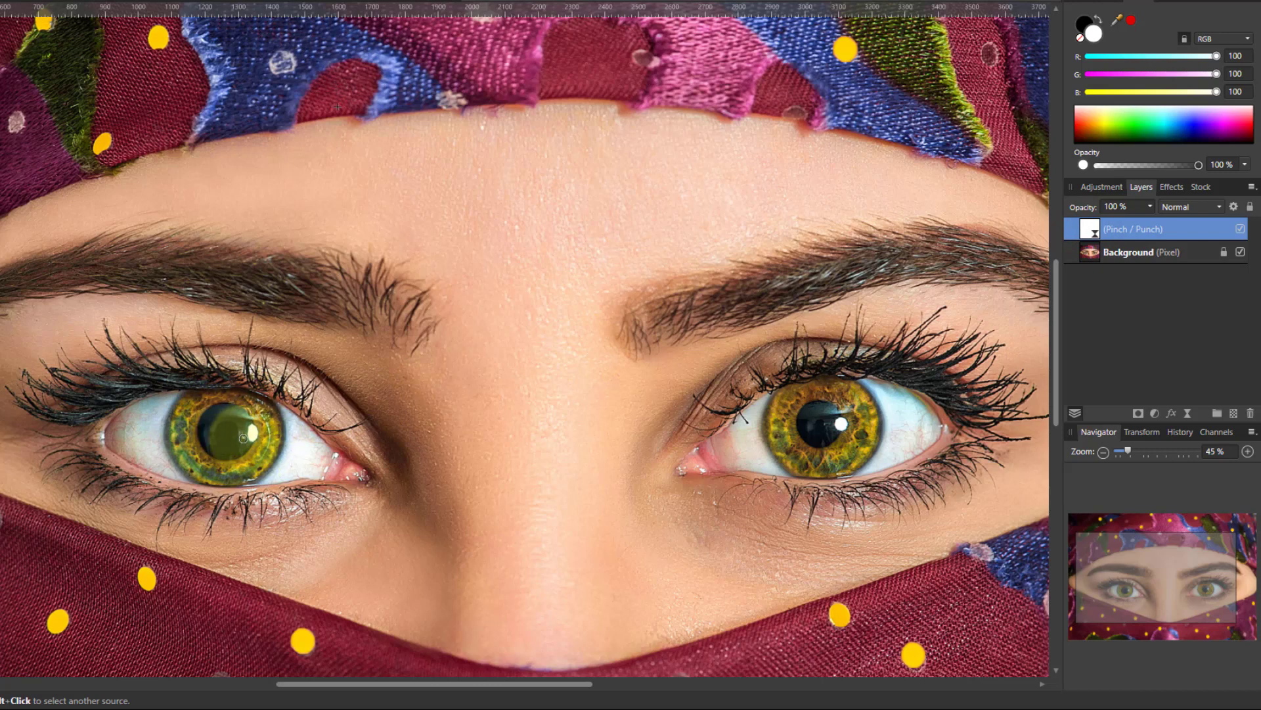
{"action": "key", "text": "ctrl+j"}
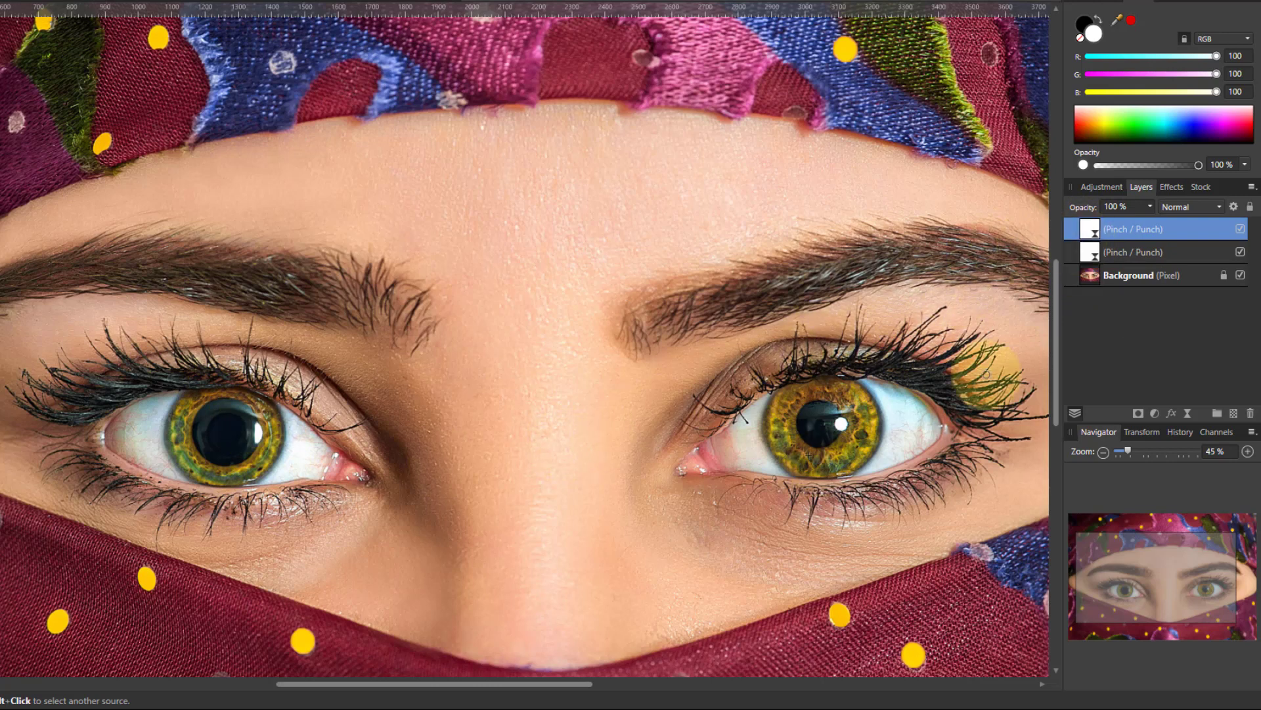
{"action": "left_click", "coordinate": [1096, 227]}
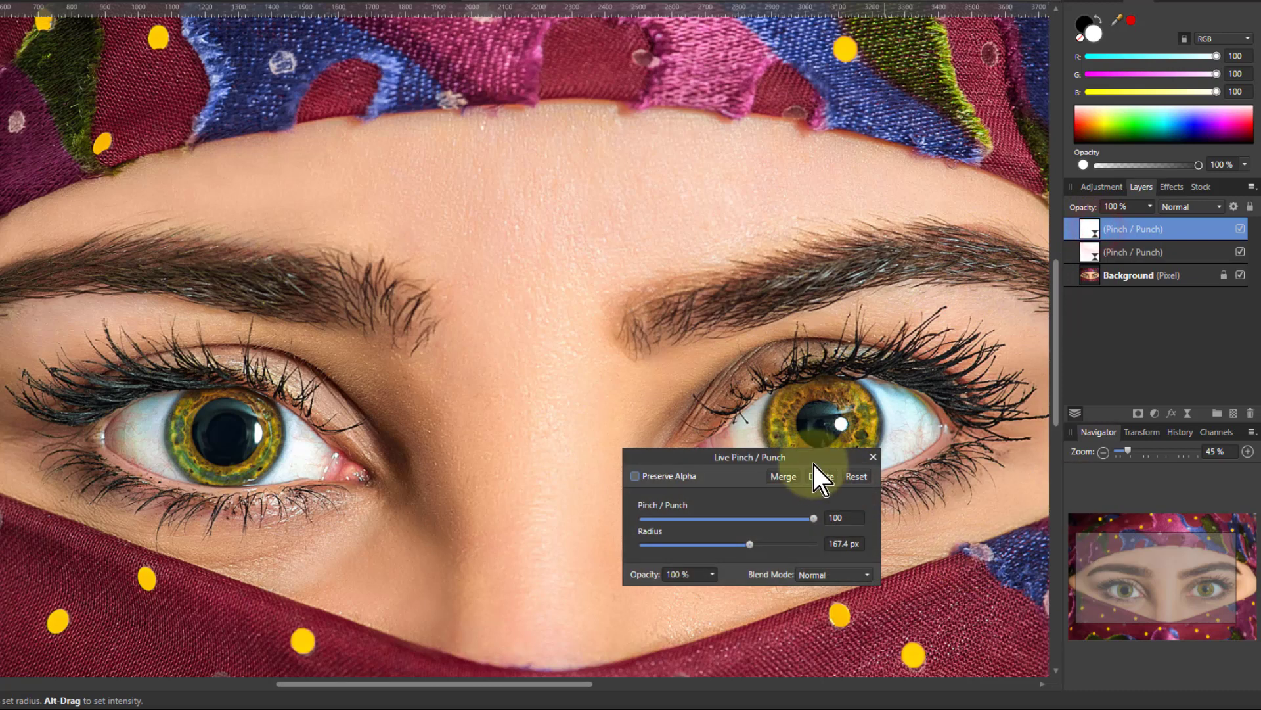
{"action": "left_click_drag", "start_coordinate": [813, 458], "coordinate": [960, 520]}
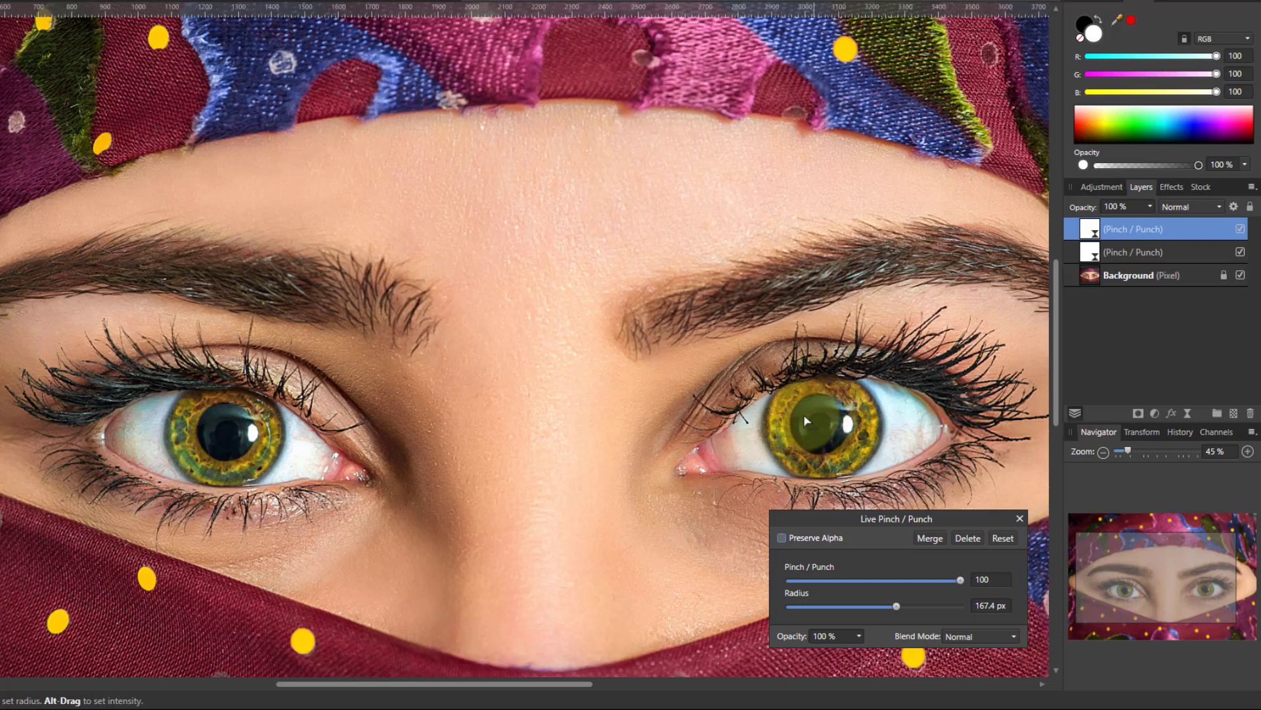
{"action": "left_click", "coordinate": [102, 435]}
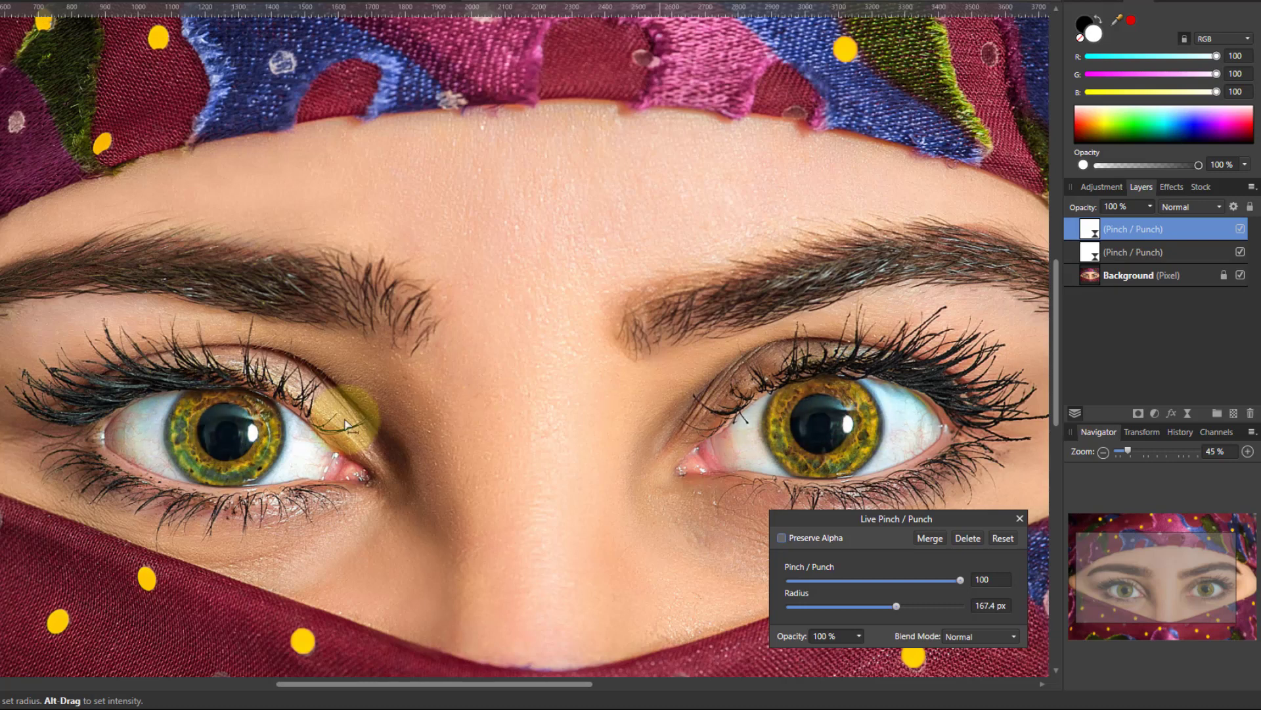